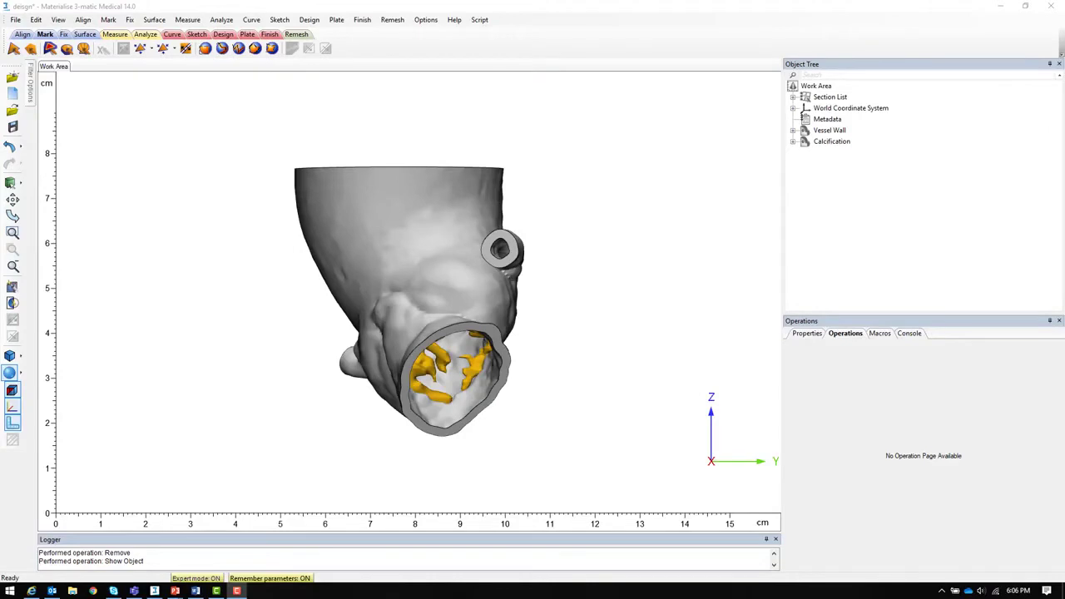
Step: Orbit the aortic root, select Vessel Wall and Calcification, and open the Design menu
{"action": "right_click_drag", "start_coordinate": [415, 320], "coordinate": [708, 275]}
{"action": "left_click", "coordinate": [830, 130]}
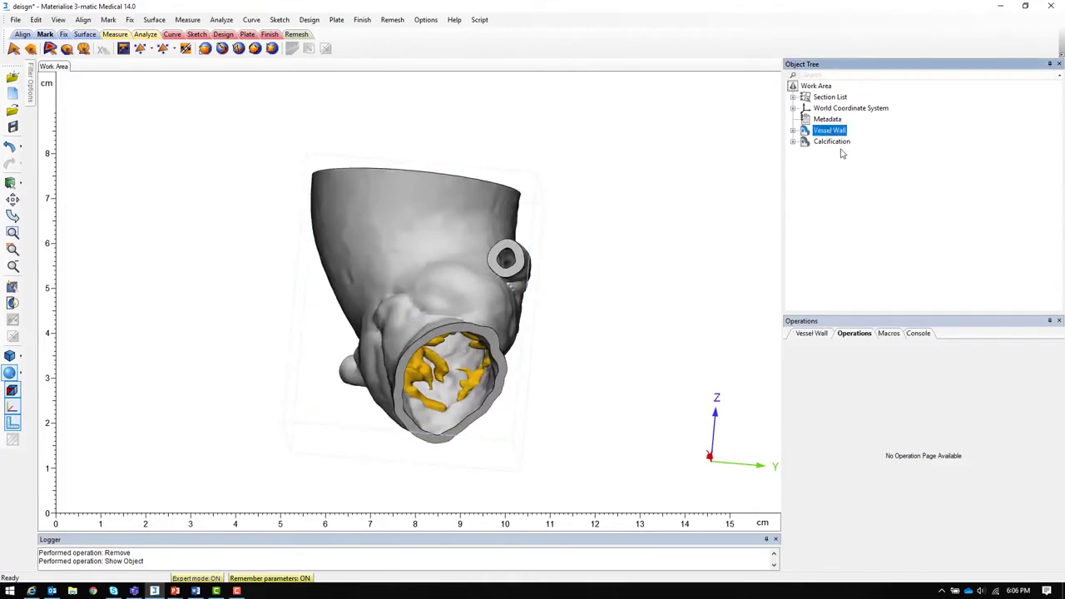
{"action": "left_click", "coordinate": [833, 142]}
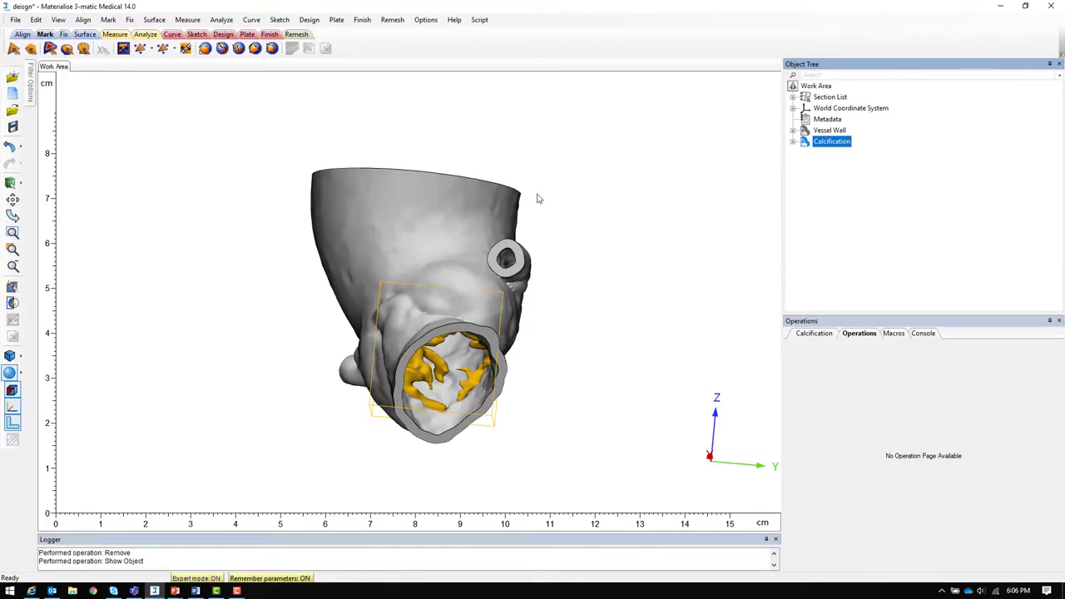
{"action": "left_click", "coordinate": [309, 19]}
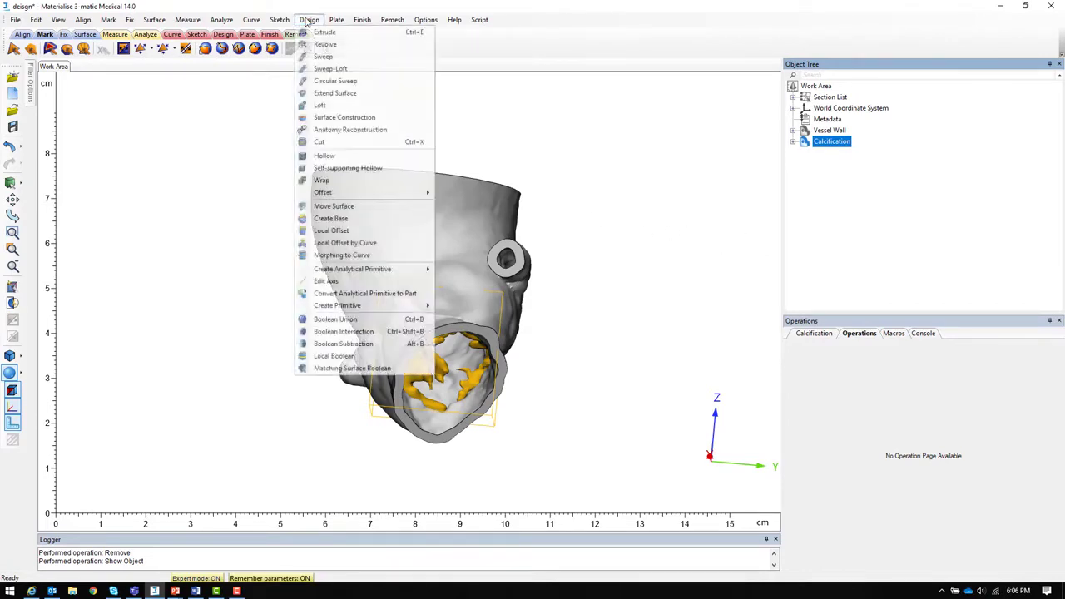
Step: Boolean-unite Vessel Wall and Calcification into Union result-001
{"action": "left_click", "coordinate": [335, 319]}
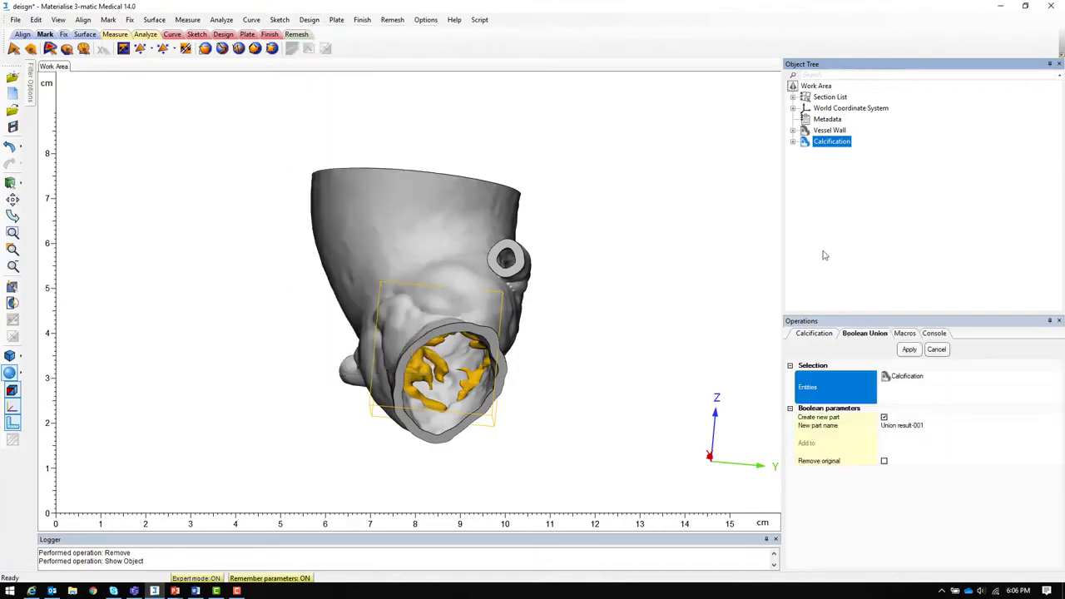
{"action": "left_click", "coordinate": [836, 131], "text": "ctrl"}
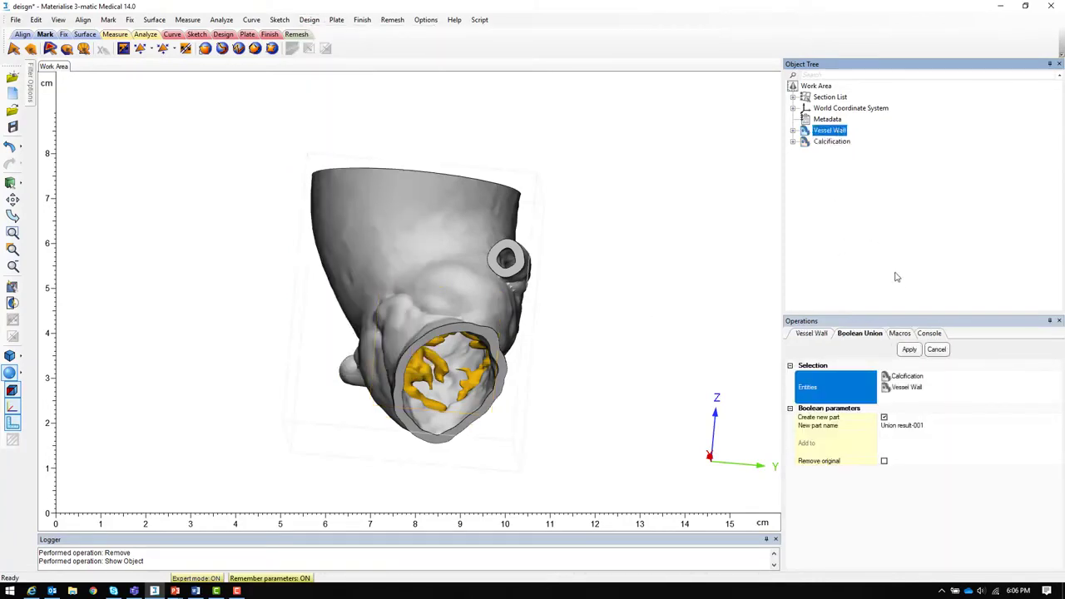
{"action": "left_click", "coordinate": [832, 131]}
Step: Hide the original Vessel Wall and Calcification parts
{"action": "left_click", "coordinate": [842, 142], "text": "ctrl"}
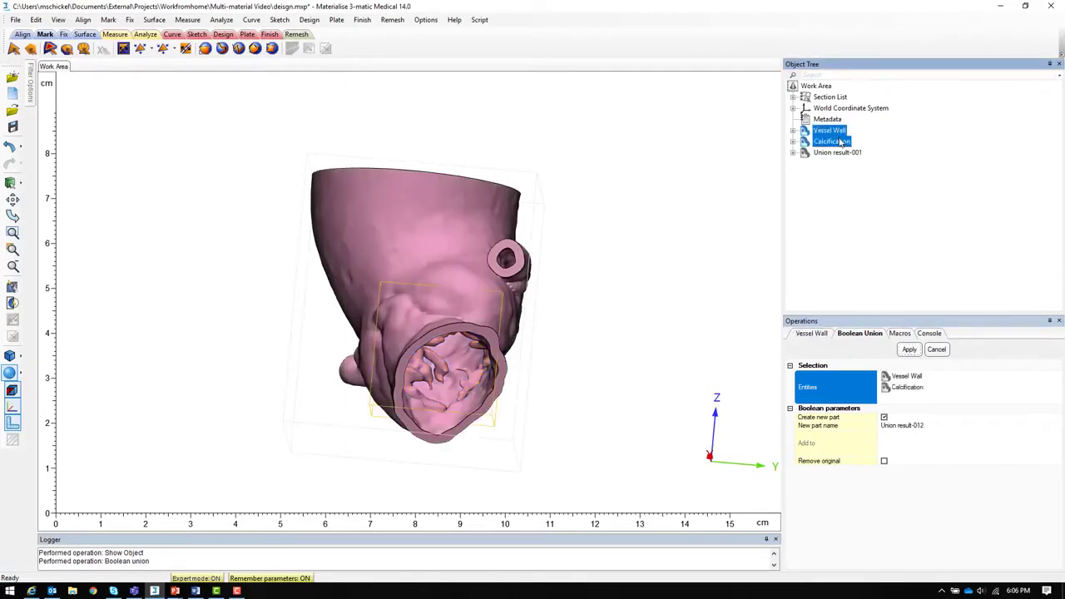
{"action": "right_click", "coordinate": [842, 143]}
{"action": "left_click", "coordinate": [866, 183]}
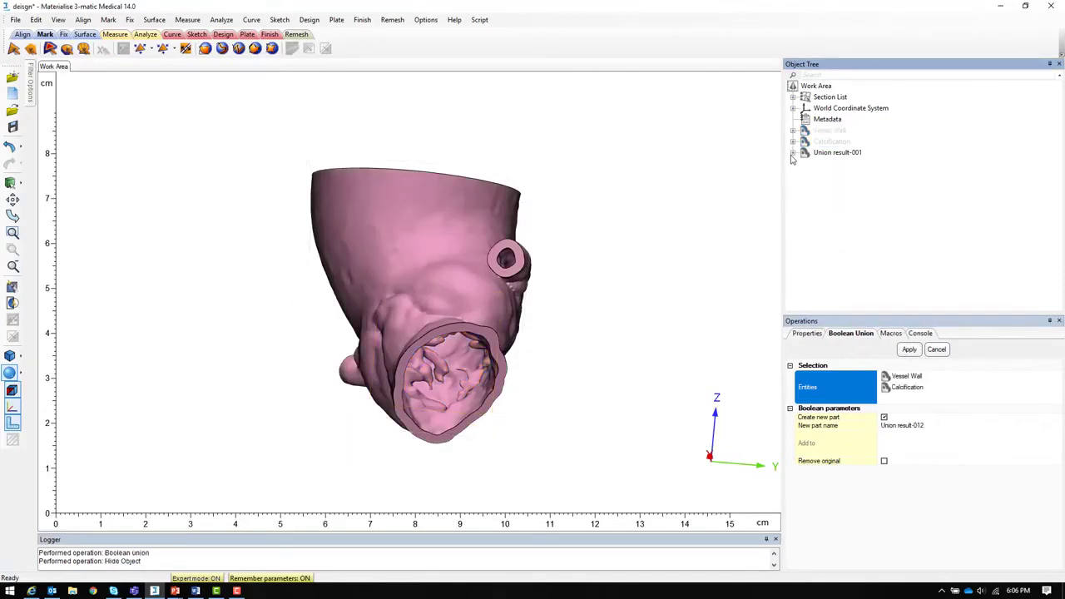
Step: Expand Union result-001's Surface List down to the Vessel Wall and Calcification surfaces
{"action": "left_click", "coordinate": [793, 153]}
{"action": "left_click", "coordinate": [806, 185]}
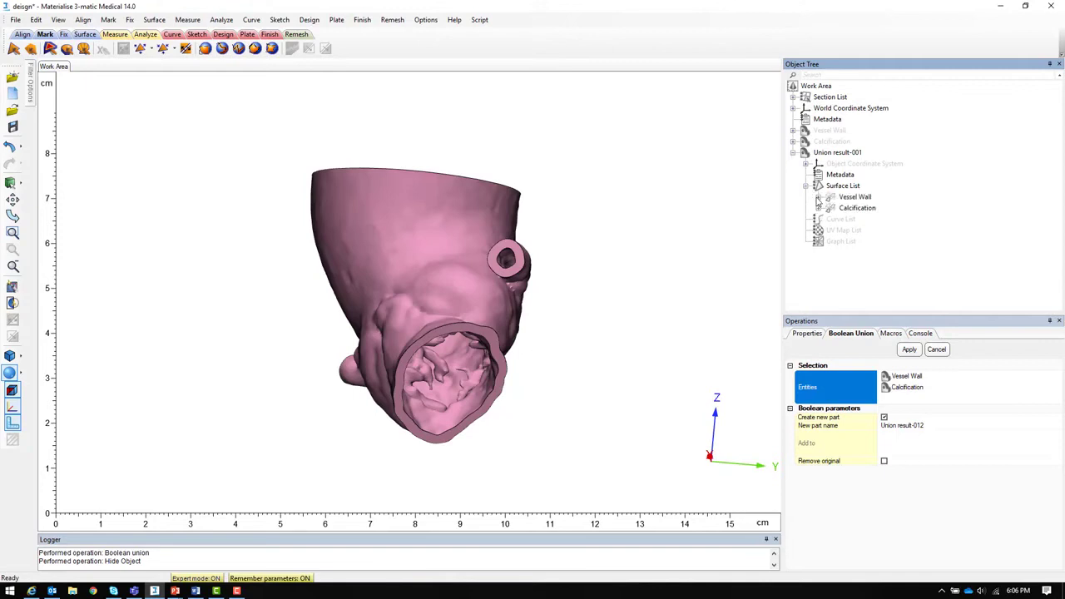
{"action": "left_click", "coordinate": [819, 198]}
{"action": "left_click", "coordinate": [821, 253]}
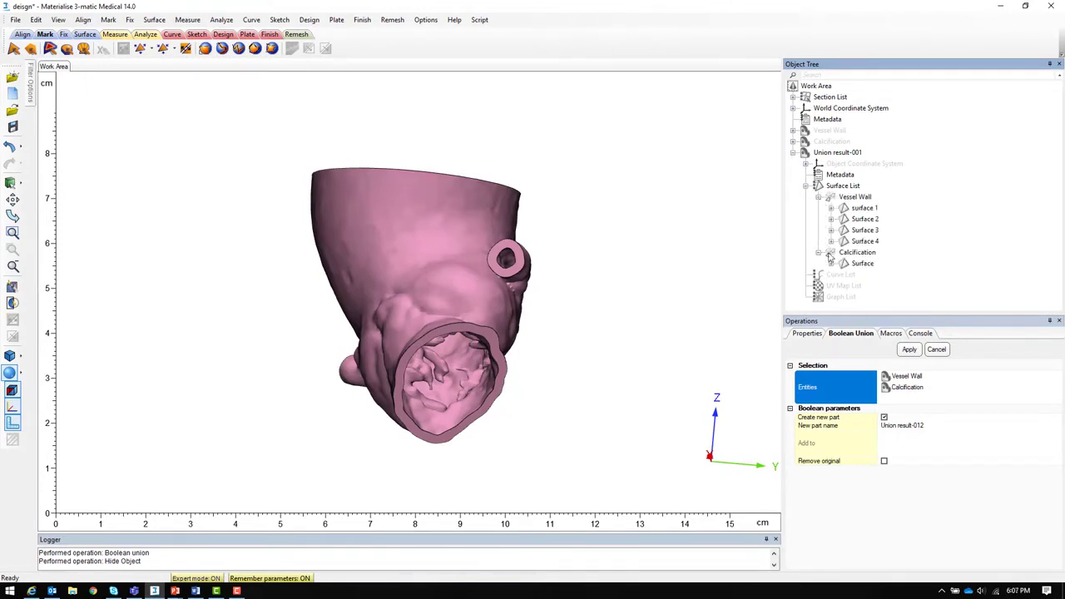
Step: Turn off Use part color for the vessel wall's surface 1 in Properties
{"action": "left_click", "coordinate": [865, 209]}
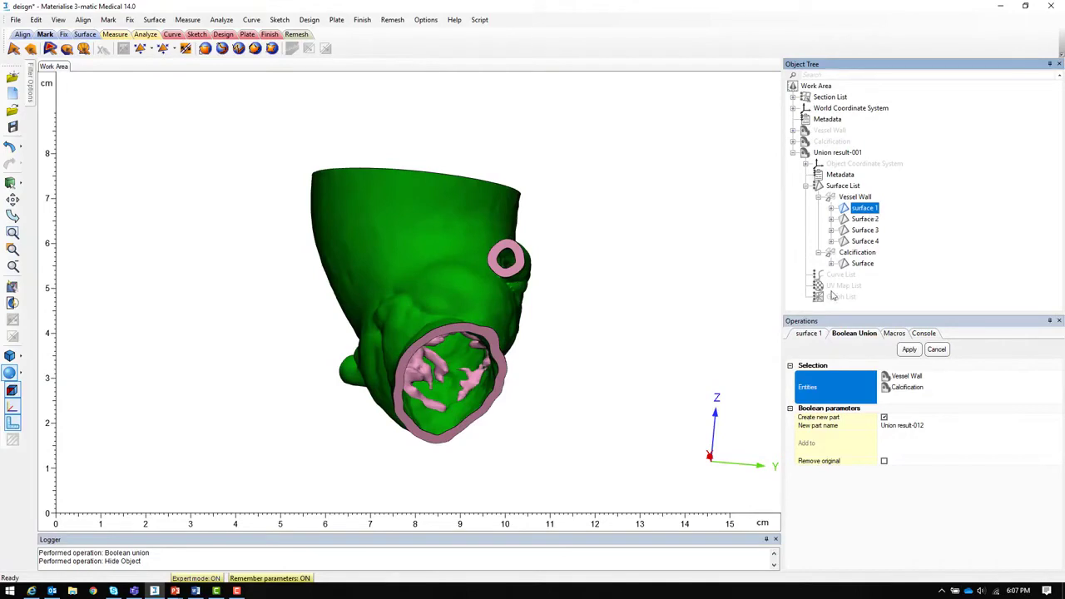
{"action": "left_click", "coordinate": [808, 333]}
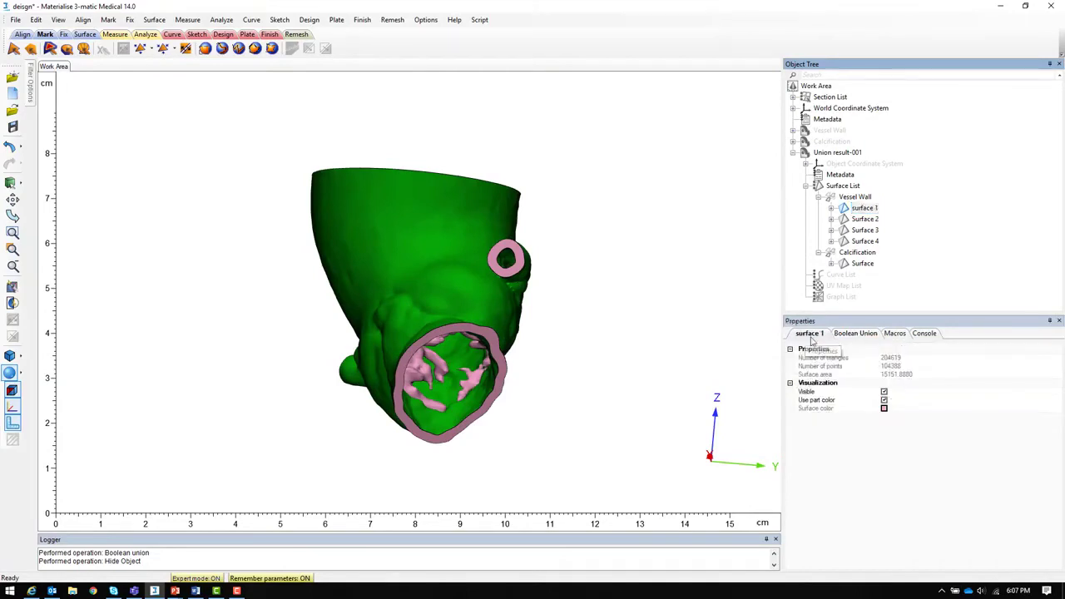
{"action": "left_click", "coordinate": [884, 402]}
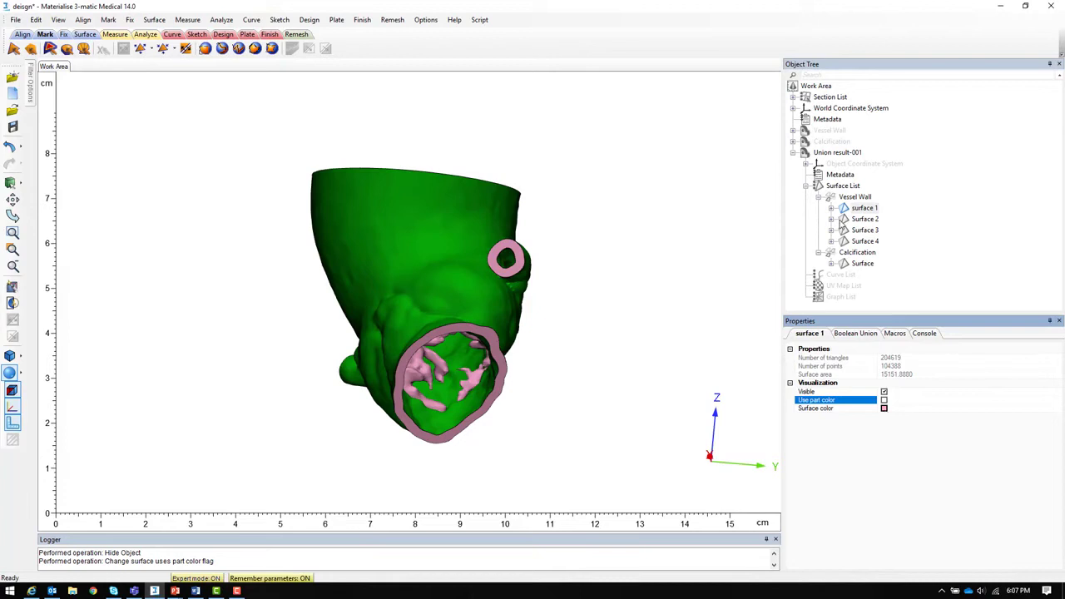
Step: Give the Calcification surface its own cream surface colour instead of the part colour
{"action": "left_click", "coordinate": [854, 265]}
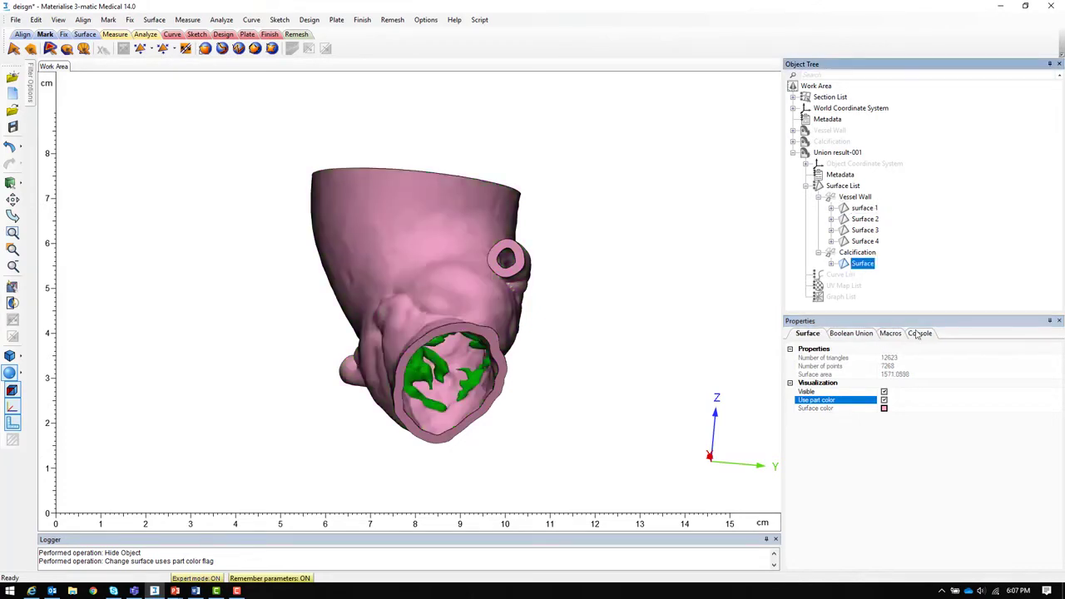
{"action": "left_click", "coordinate": [884, 400]}
{"action": "left_click", "coordinate": [884, 408]}
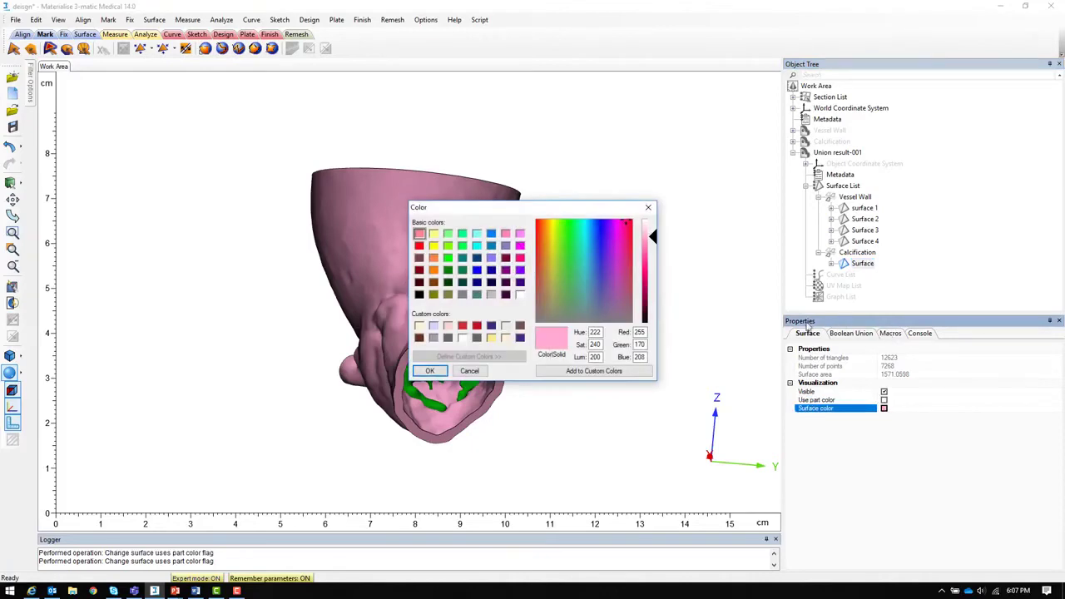
{"action": "left_click", "coordinate": [420, 327]}
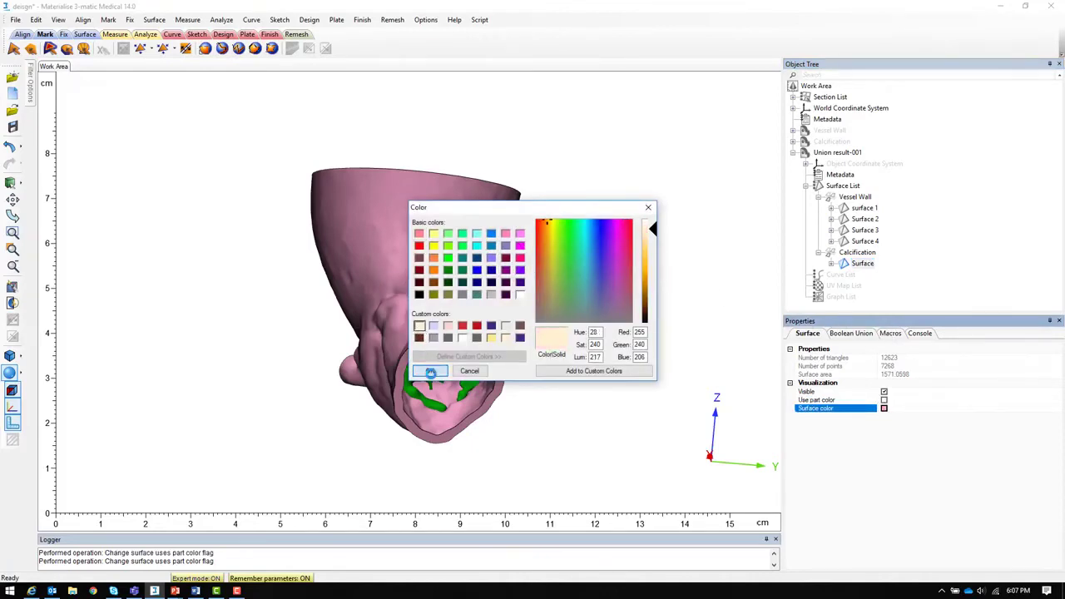
{"action": "left_click", "coordinate": [430, 370]}
{"action": "left_click", "coordinate": [981, 288]}
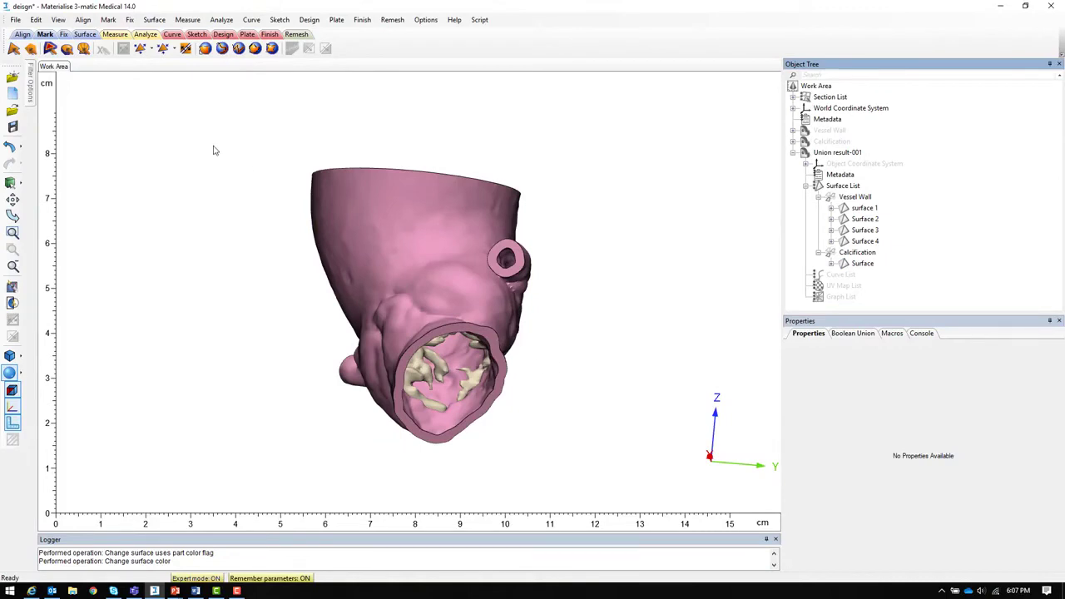
Step: Close the File export options without exporting, then hide Union result-001
{"action": "left_click", "coordinate": [15, 19]}
{"action": "mouse_move", "coordinate": [88, 120]}
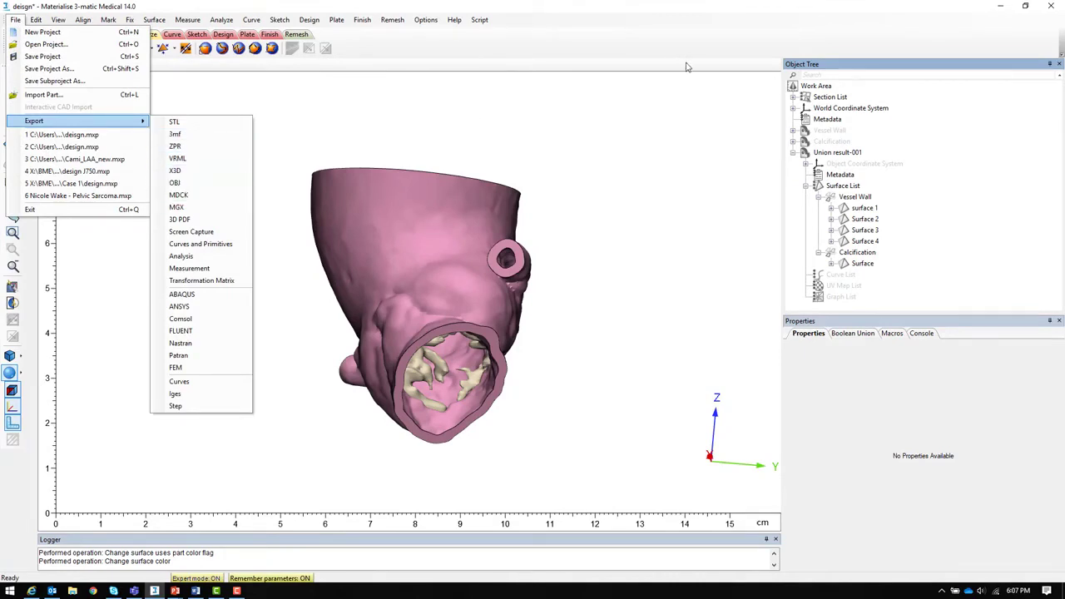
{"action": "left_click", "coordinate": [865, 32]}
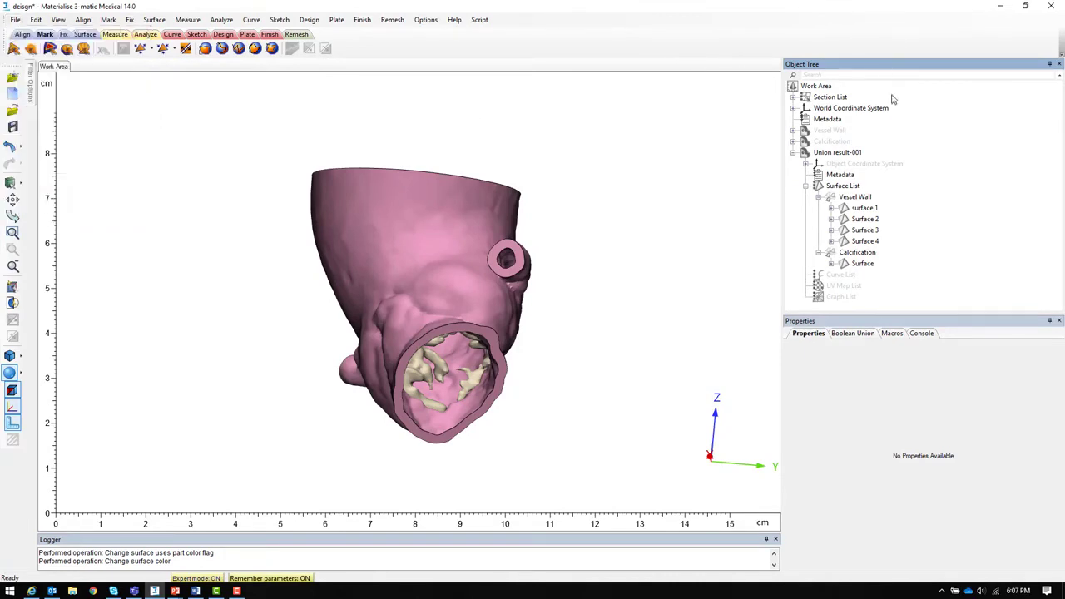
{"action": "right_click", "coordinate": [849, 154]}
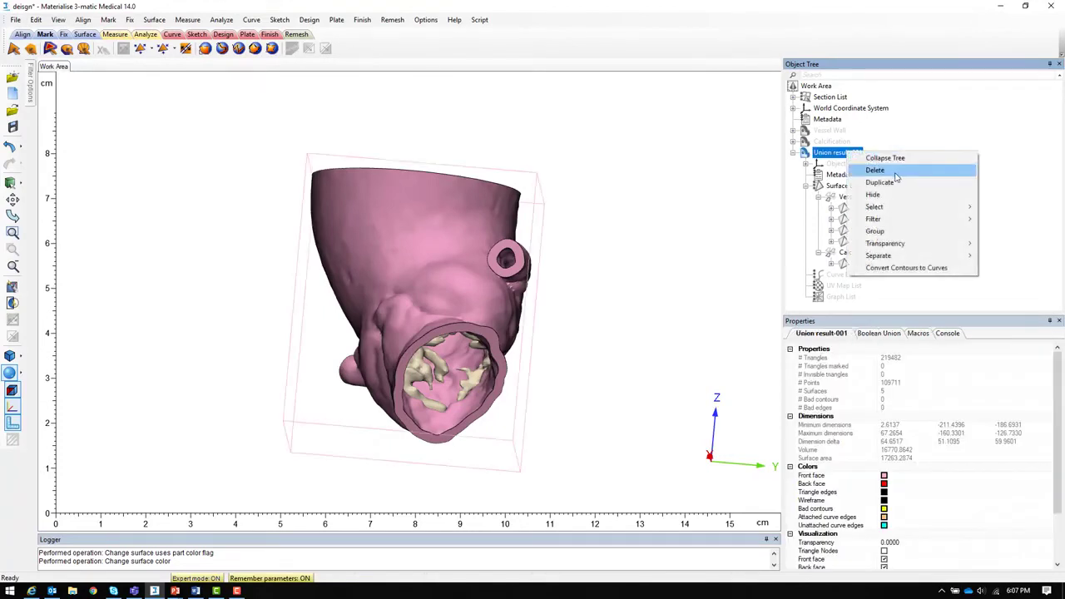
{"action": "left_click", "coordinate": [873, 194]}
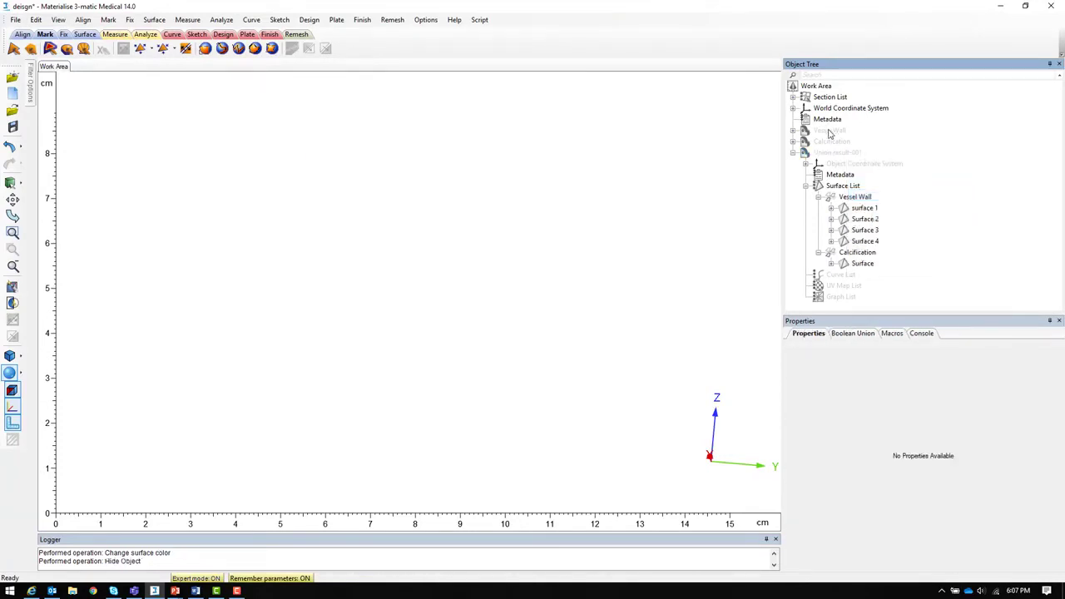
Step: Show the original Vessel Wall and Calcification parts again, then clear the selection
{"action": "left_click", "coordinate": [829, 131]}
{"action": "left_click", "coordinate": [826, 142], "text": "shift"}
{"action": "right_click", "coordinate": [836, 143]}
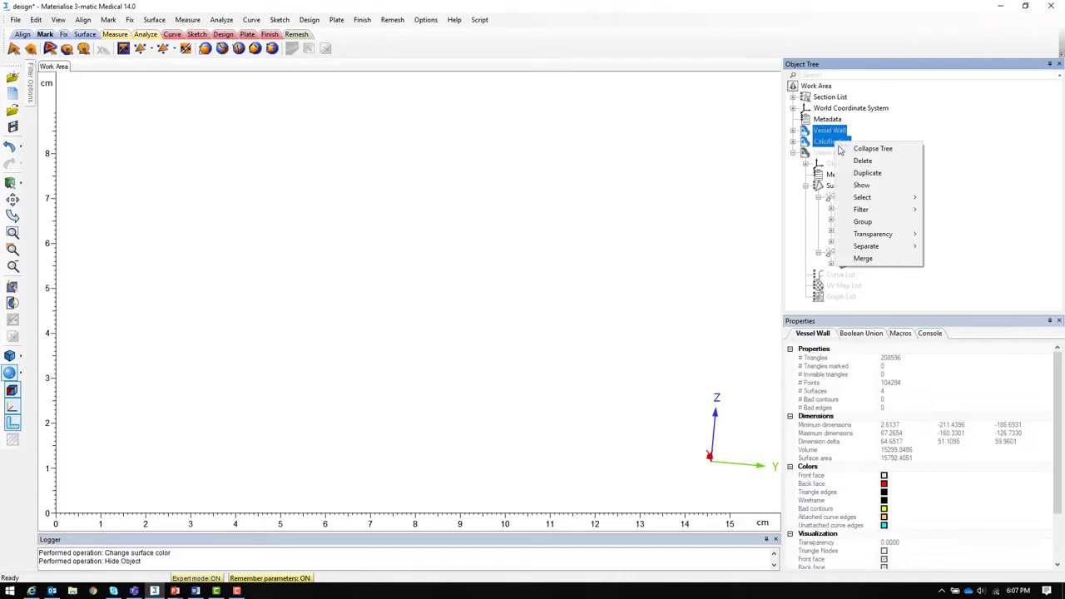
{"action": "left_click", "coordinate": [864, 186]}
{"action": "left_click", "coordinate": [994, 199]}
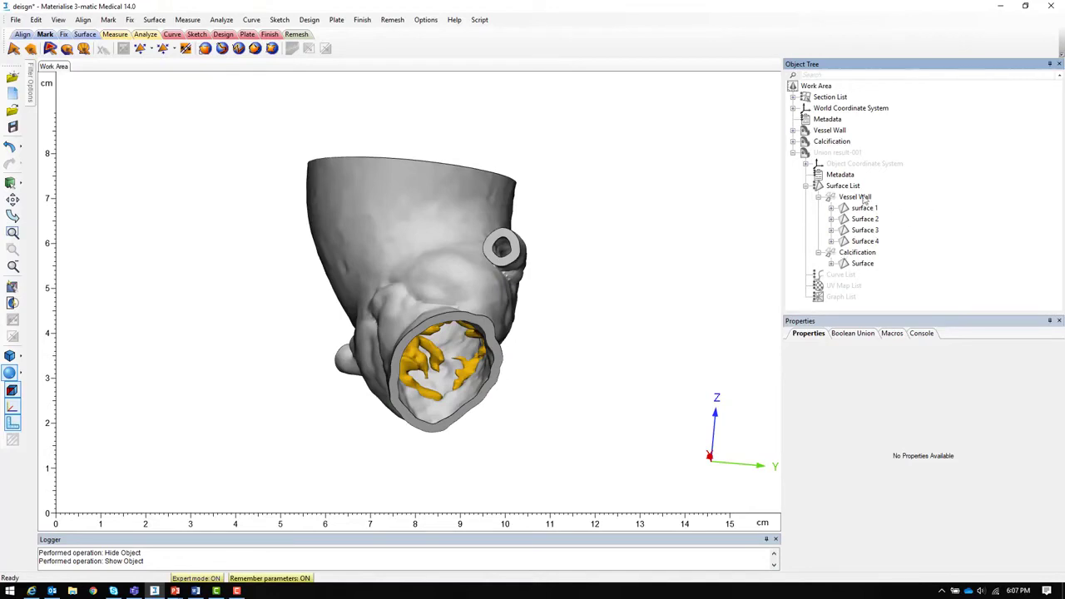
{"action": "left_click", "coordinate": [830, 131]}
{"action": "left_click", "coordinate": [833, 142]}
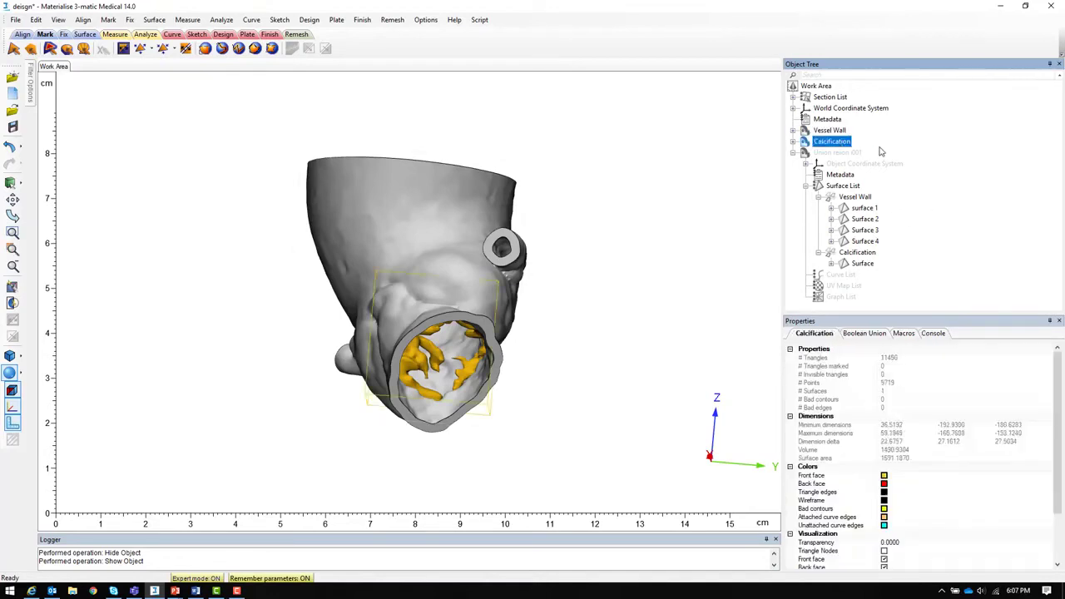
{"action": "left_click", "coordinate": [981, 178]}
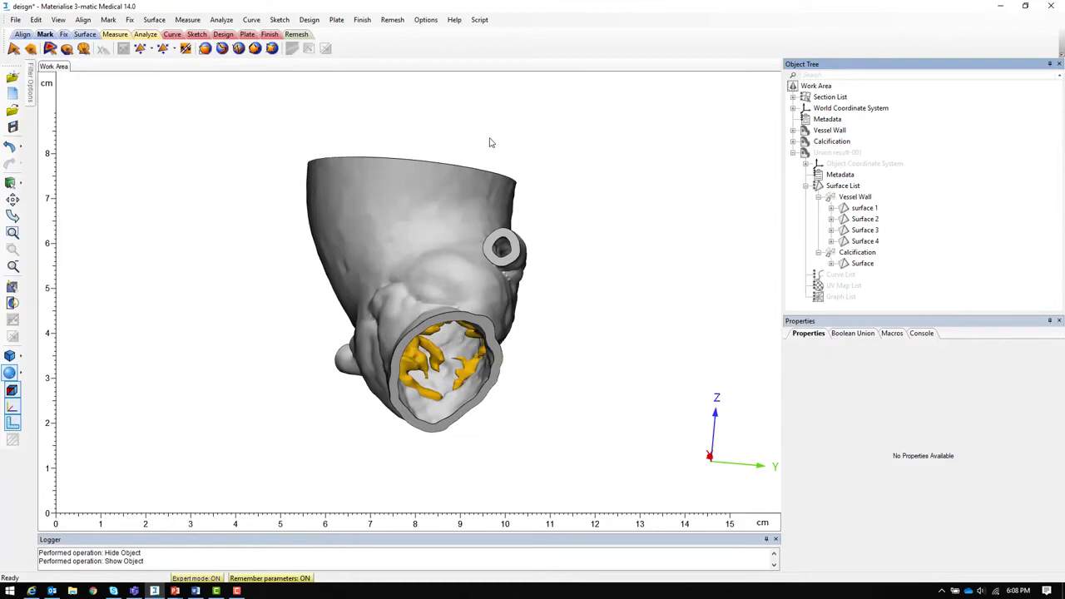
Step: Boolean-subtract Calcification from Vessel Wall, creating the new part Vessel Wall_subtracted
{"action": "left_click", "coordinate": [308, 20]}
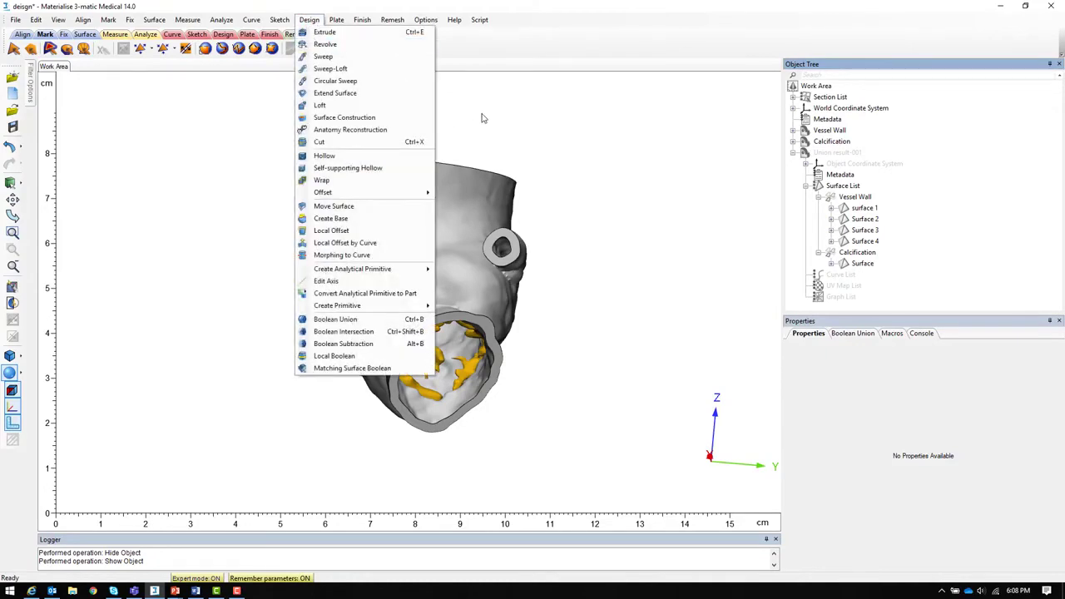
{"action": "left_click", "coordinate": [371, 344]}
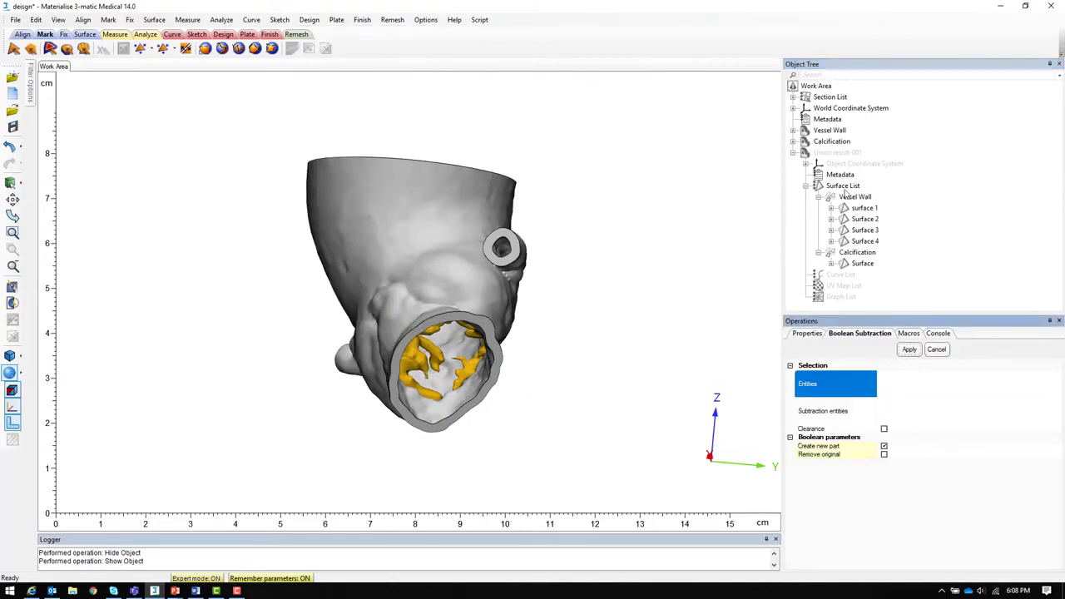
{"action": "left_click", "coordinate": [829, 131]}
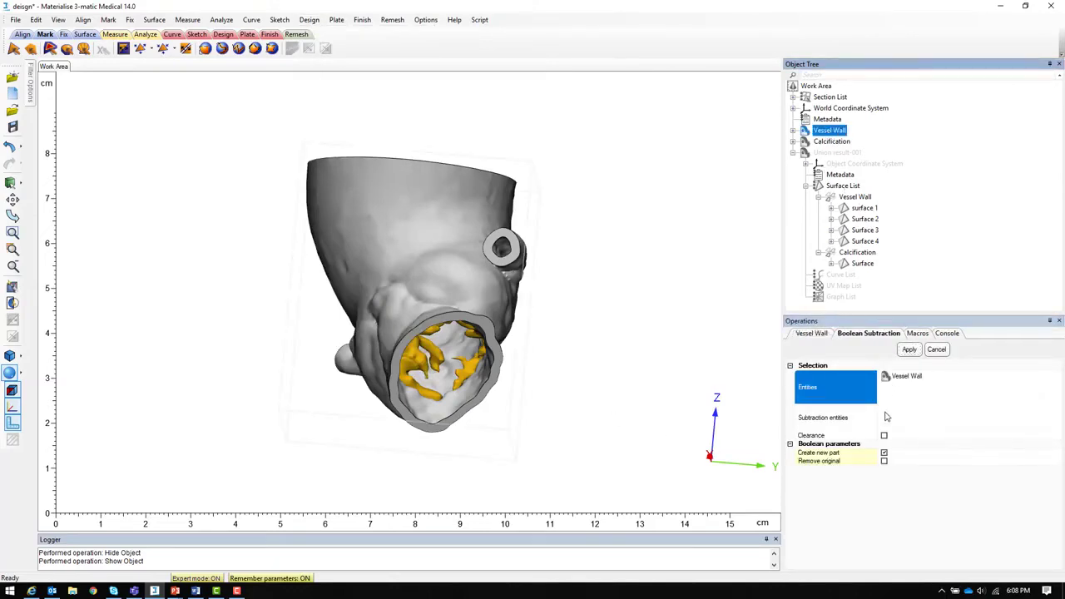
{"action": "left_click", "coordinate": [886, 417]}
{"action": "left_click", "coordinate": [832, 141]}
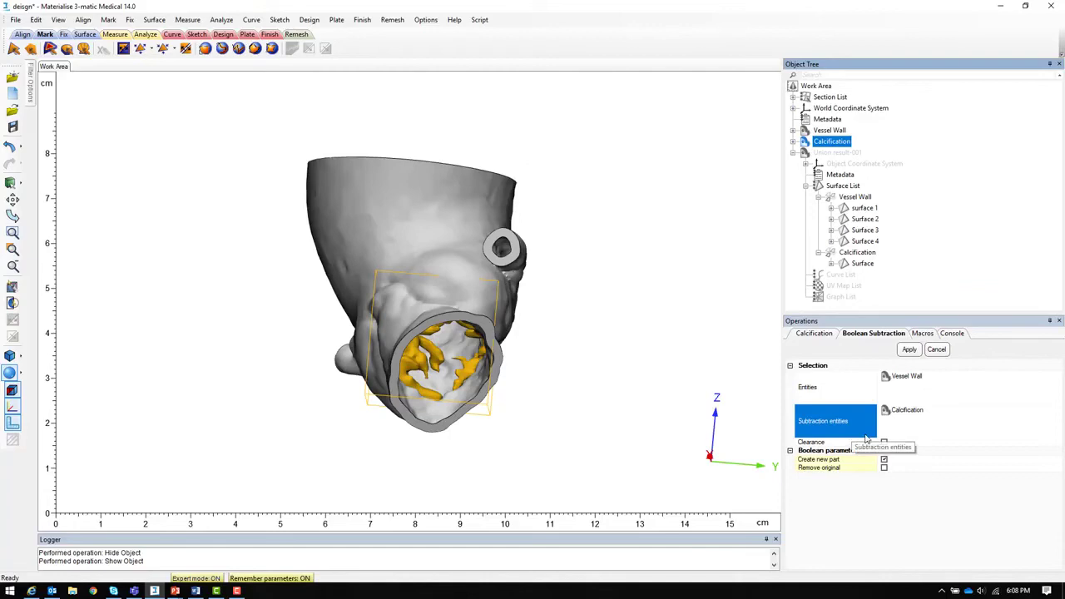
{"action": "left_click", "coordinate": [909, 349]}
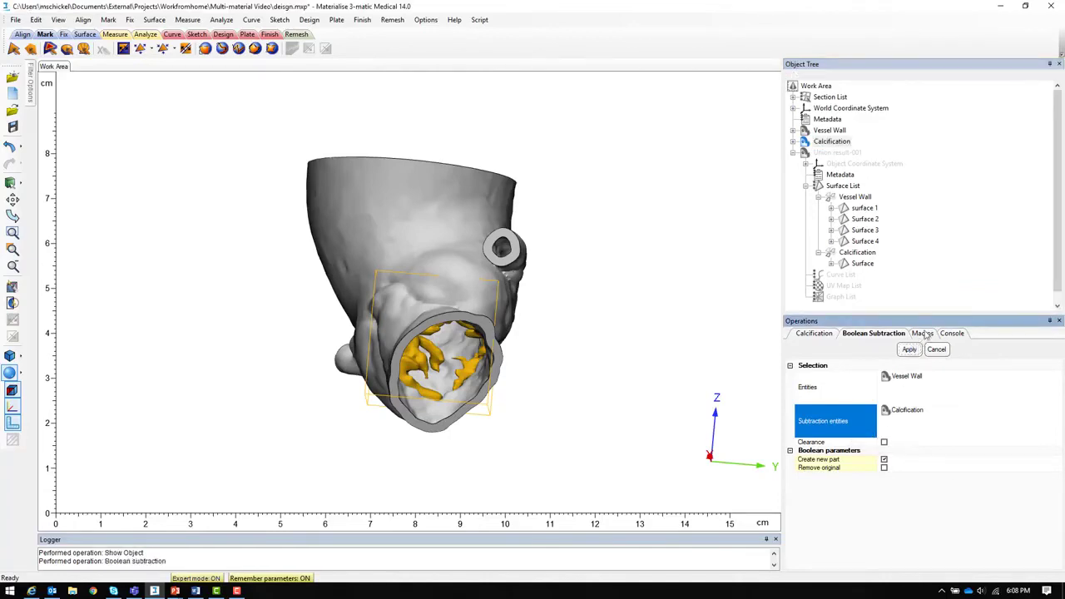
Step: Select the original Vessel Wall and Calcification parts in the Object Tree
{"action": "scroll", "coordinate": [865, 293], "scroll_direction": "down", "scroll_amount": 1}
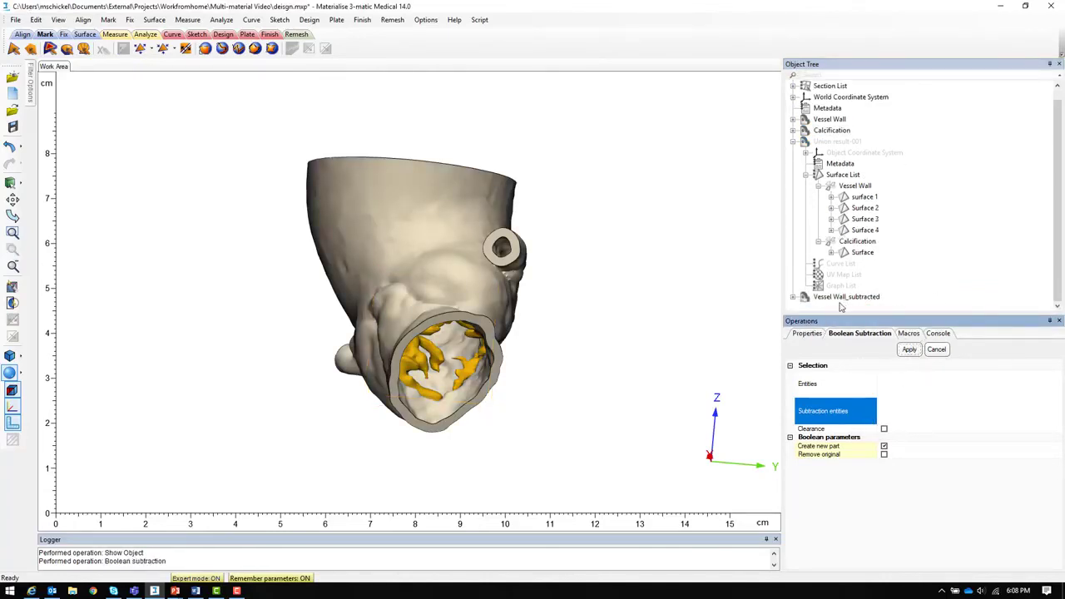
{"action": "left_click", "coordinate": [842, 297]}
{"action": "left_click", "coordinate": [831, 131]}
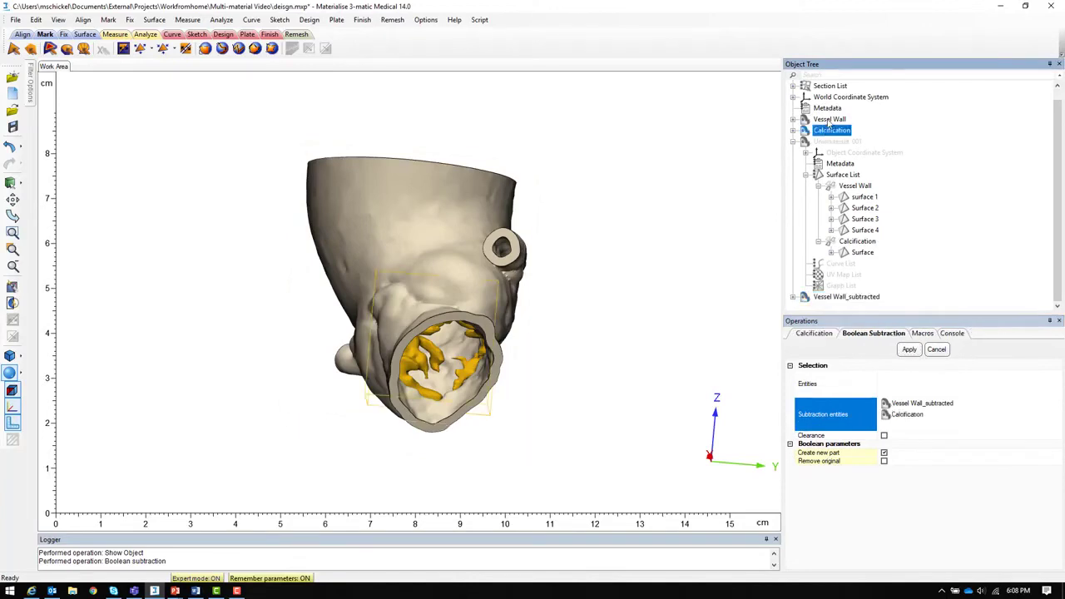
{"action": "left_click", "coordinate": [830, 119], "text": "ctrl"}
{"action": "right_click", "coordinate": [834, 119]}
Step: Hide the original parts and inspect the hollowed Vessel Wall_subtracted model
{"action": "left_click", "coordinate": [857, 159]}
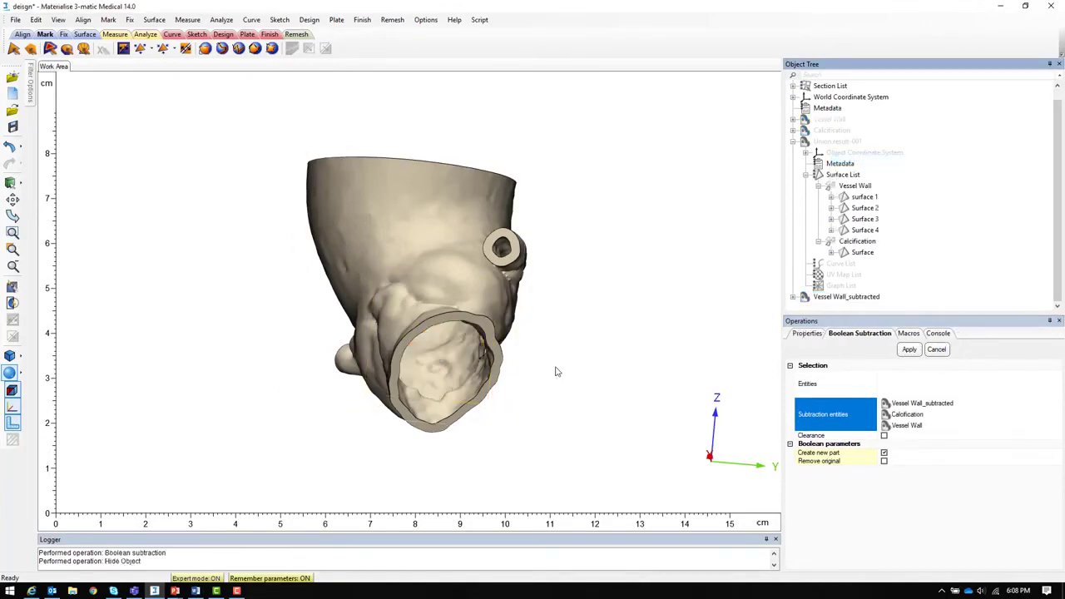
{"action": "right_click_drag", "start_coordinate": [505, 372], "coordinate": [506, 351]}
{"action": "scroll", "coordinate": [506, 351], "scroll_direction": "up", "scroll_amount": 5}
{"action": "scroll", "coordinate": [518, 355], "scroll_direction": "down", "scroll_amount": 10}
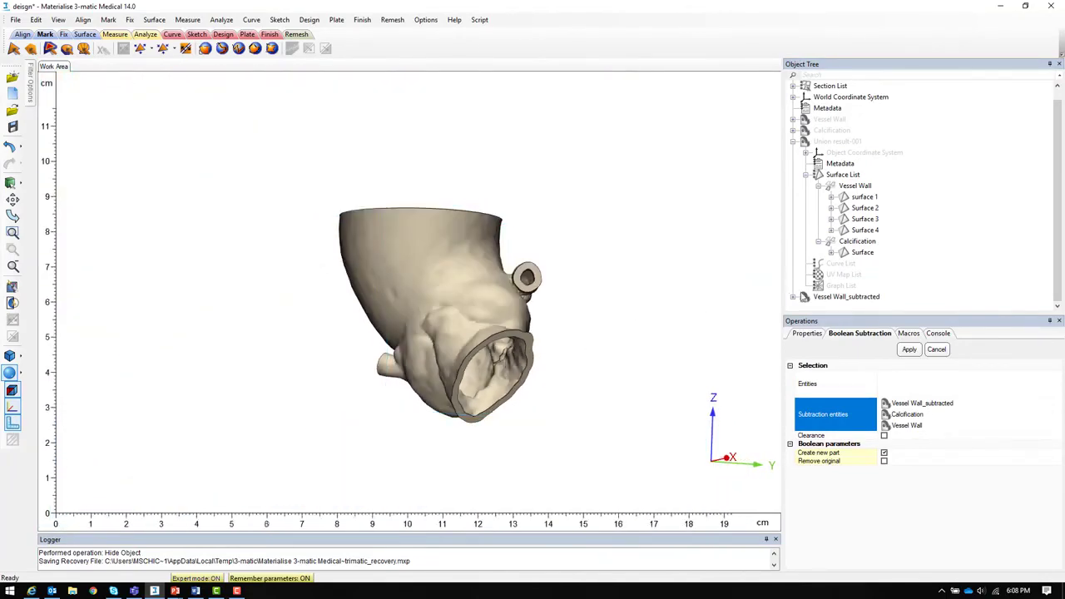
Step: Select Vessel Wall_subtracted and Calcification and bring up the File export options
{"action": "left_click", "coordinate": [840, 297]}
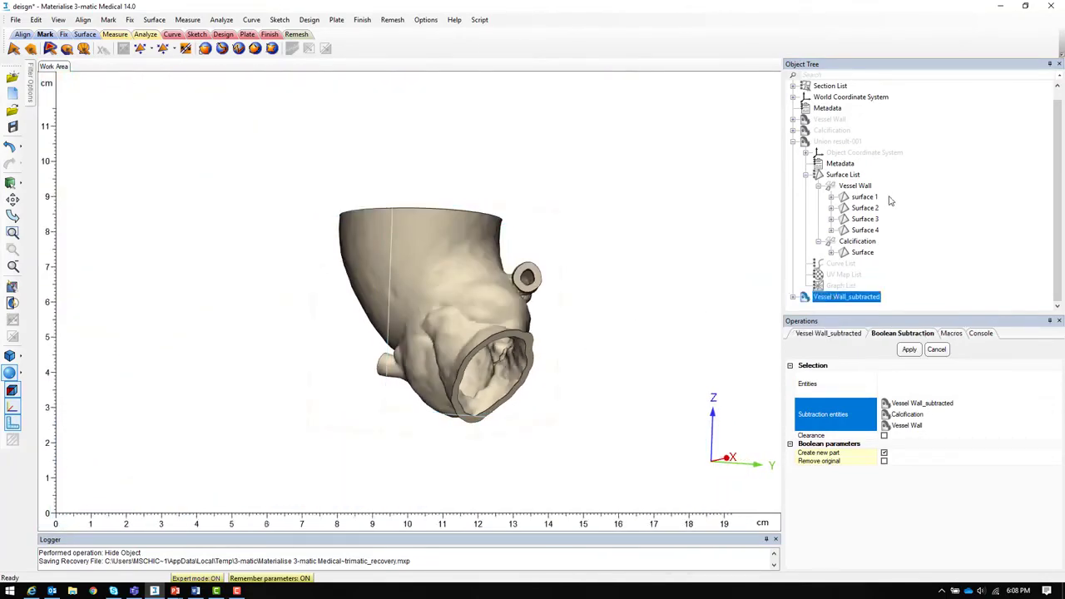
{"action": "left_click", "coordinate": [839, 131], "text": "ctrl"}
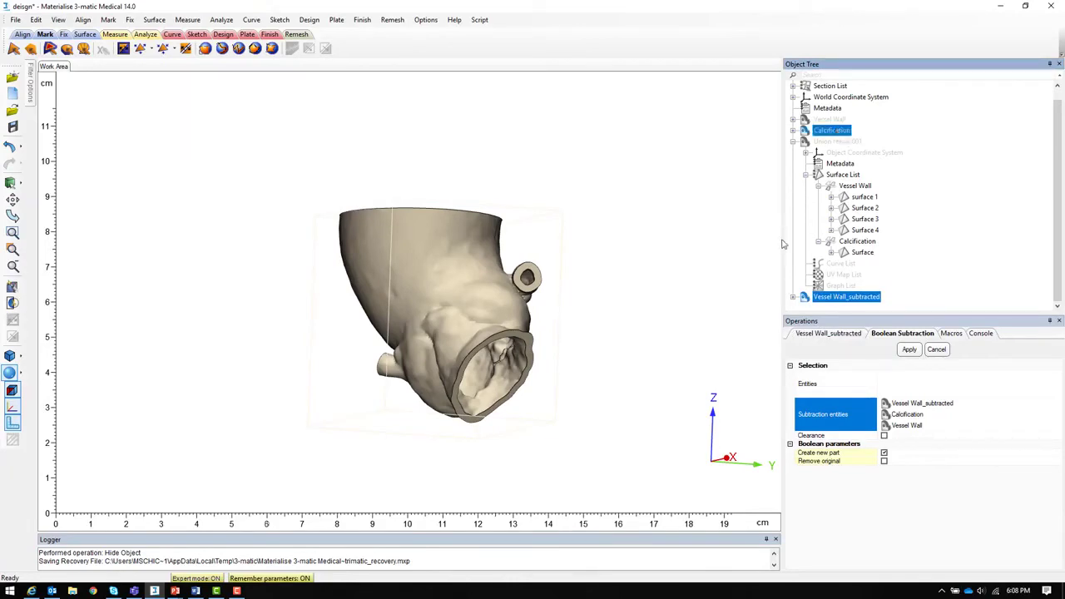
{"action": "left_click", "coordinate": [15, 19]}
{"action": "mouse_move", "coordinate": [71, 125]}
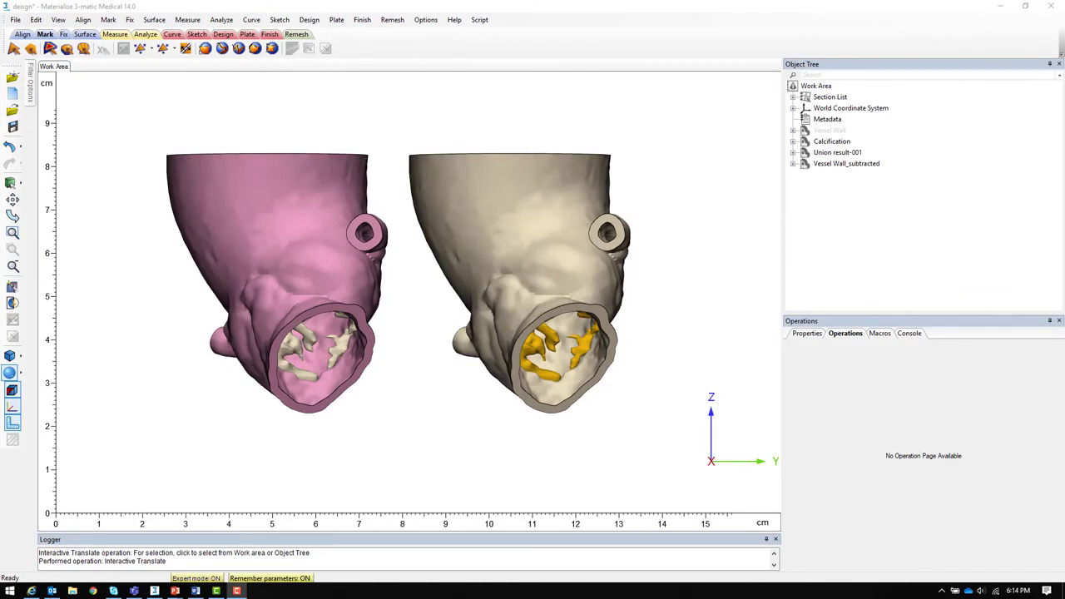
{"action": "left_click", "coordinate": [857, 154]}
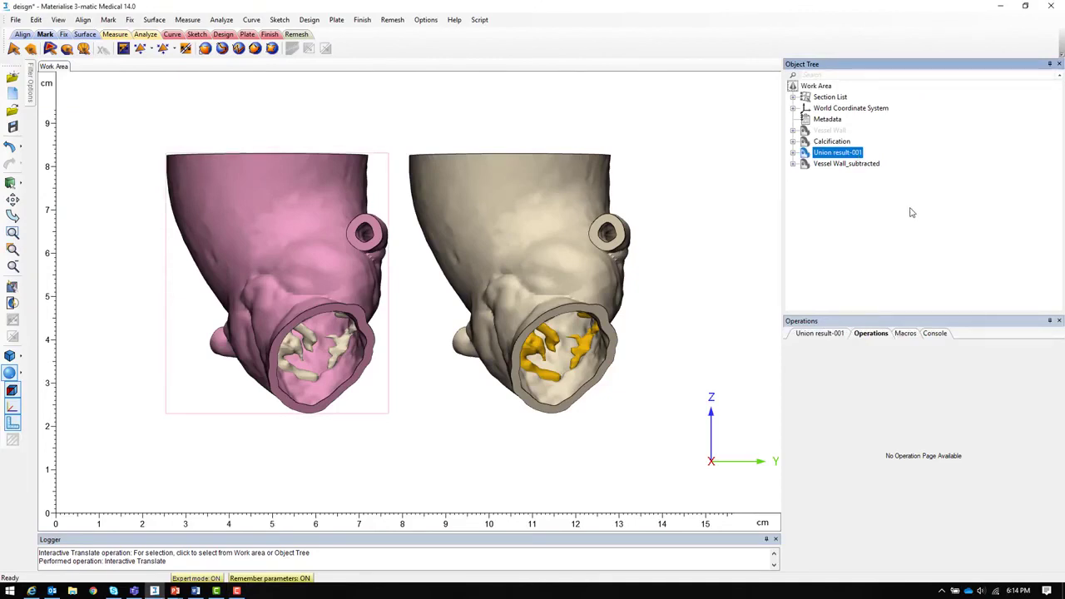
{"action": "left_click", "coordinate": [833, 141]}
{"action": "left_click", "coordinate": [861, 164], "text": "ctrl"}
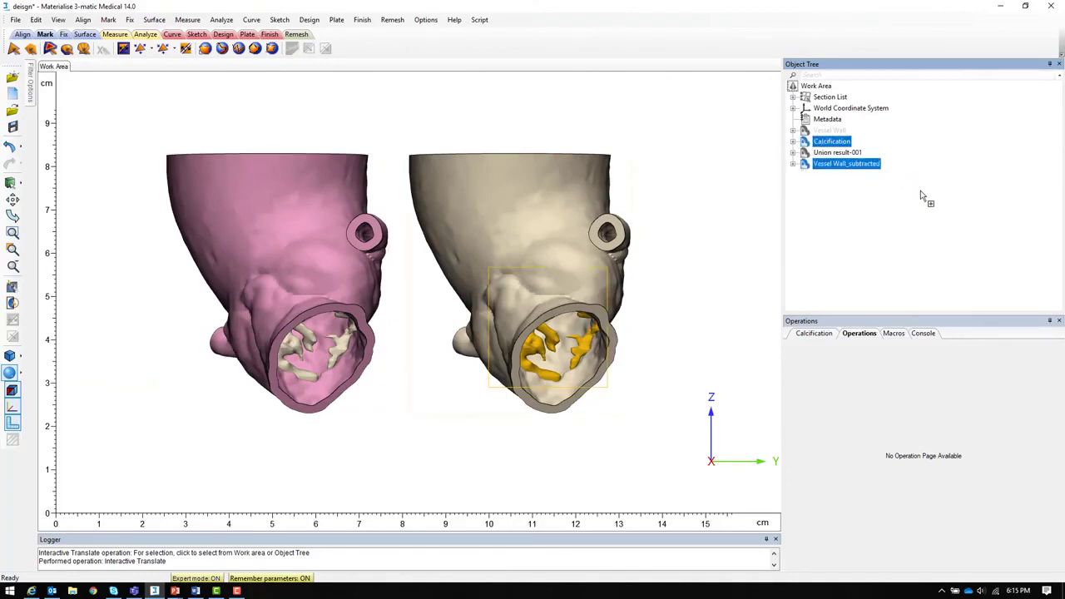